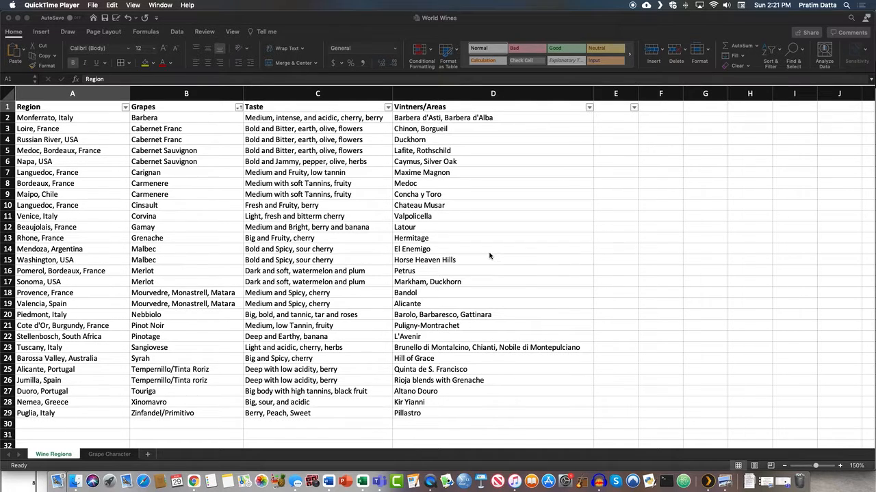
Step: Examine the Taste and Vintners/Areas columns of the Wine Regions sheet
{"action": "left_click", "coordinate": [255, 244]}
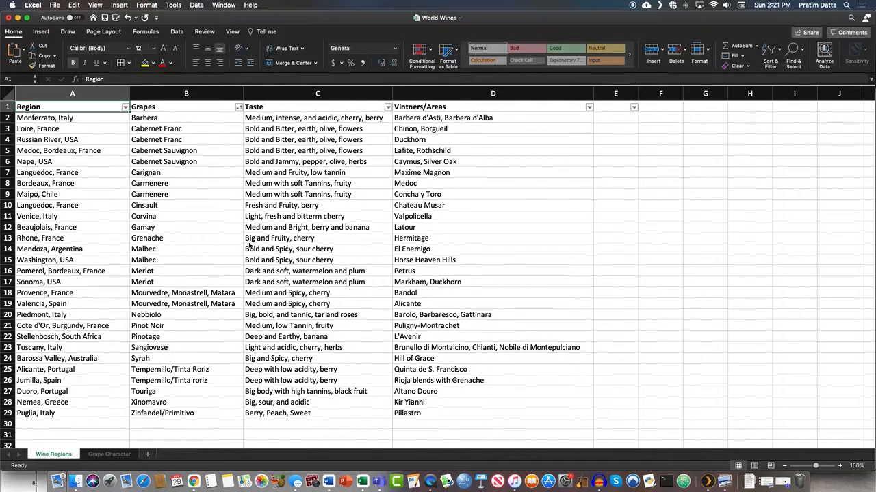
{"action": "left_click", "coordinate": [252, 236]}
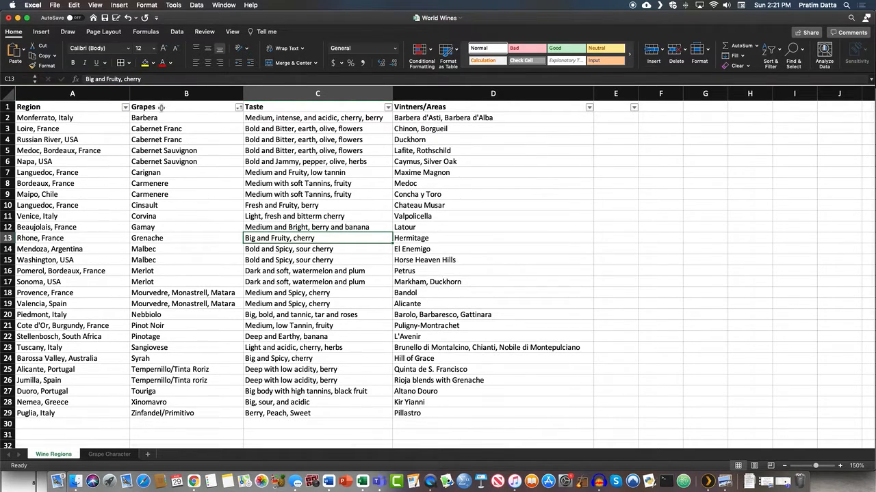
{"action": "left_click", "coordinate": [280, 106]}
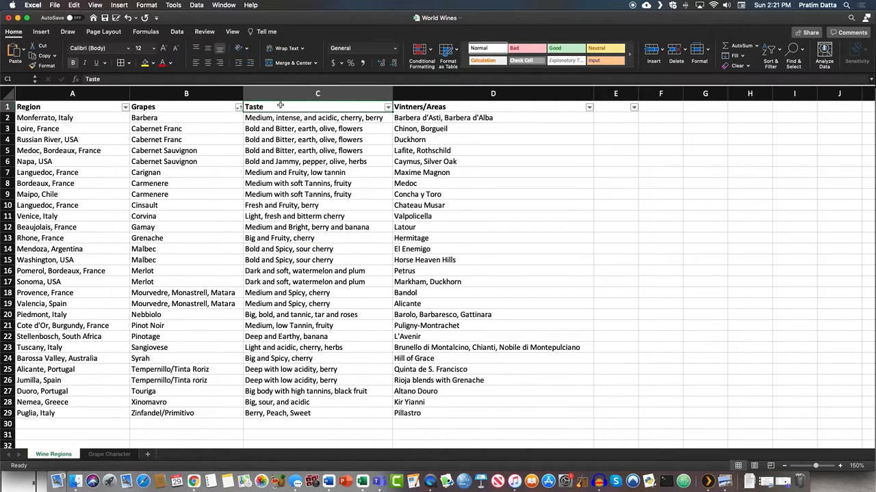
{"action": "left_click", "coordinate": [441, 108]}
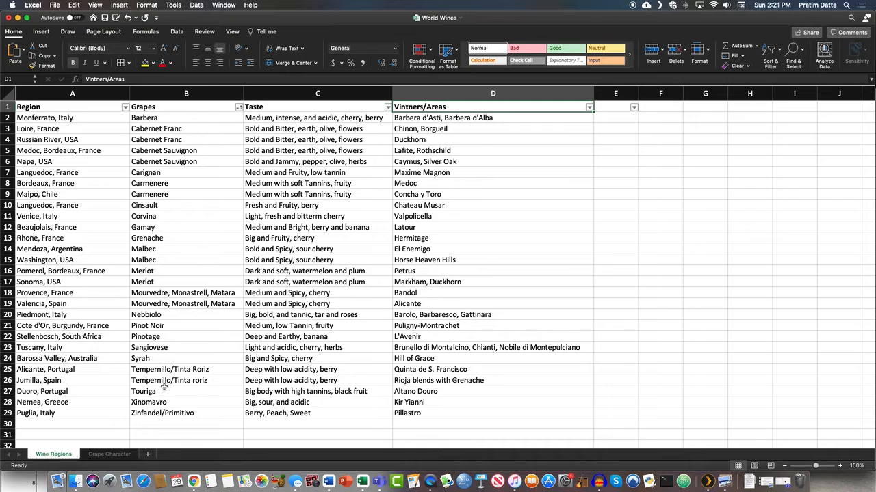
Step: Open the Grape Character sheet and go through its column headings from Grape and Tannin to Fruit Flavour
{"action": "left_click", "coordinate": [107, 454]}
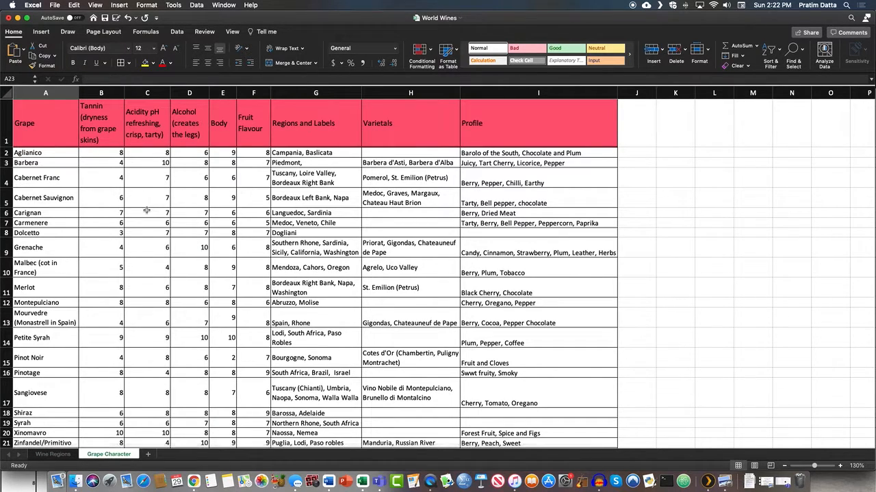
{"action": "left_click", "coordinate": [44, 127]}
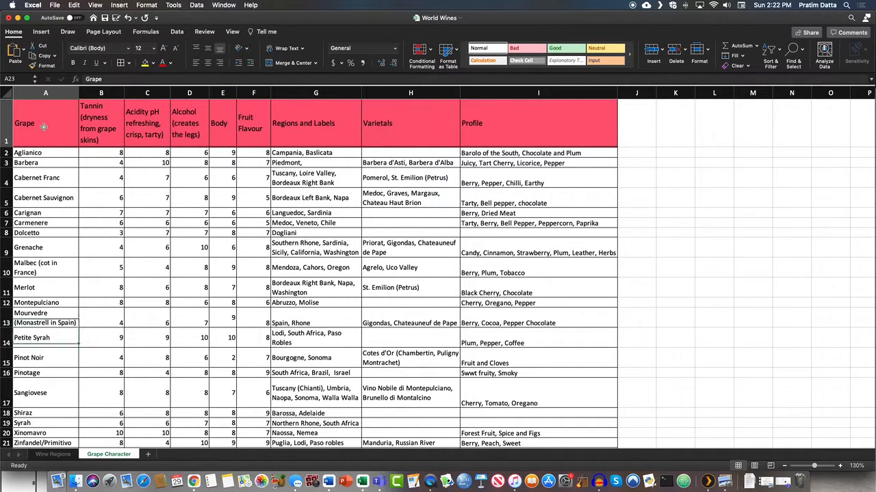
{"action": "left_click", "coordinate": [107, 131]}
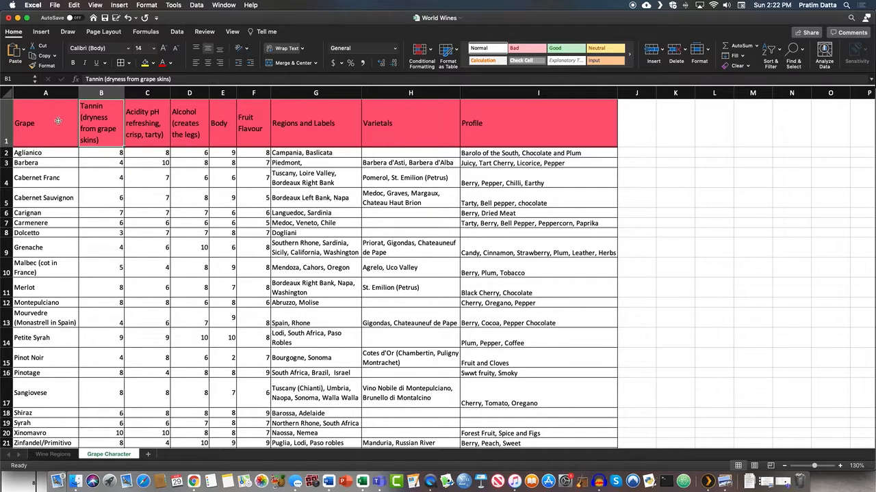
{"action": "left_click", "coordinate": [133, 130]}
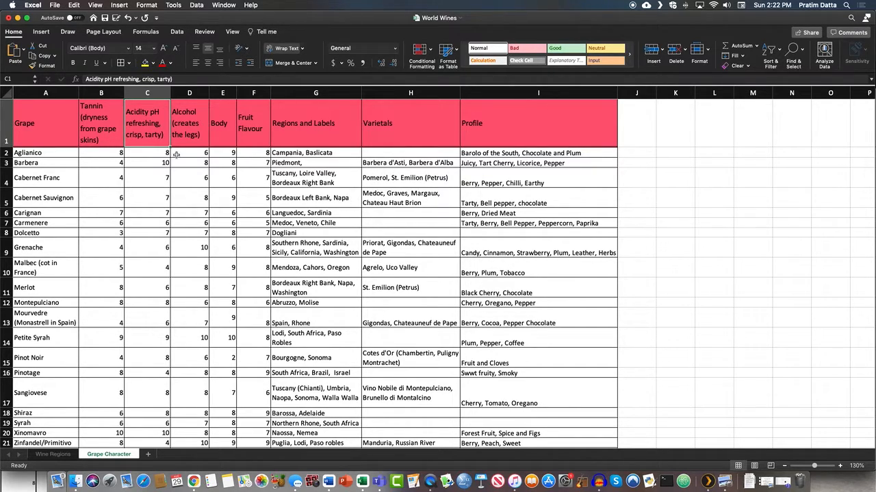
{"action": "left_click", "coordinate": [195, 135]}
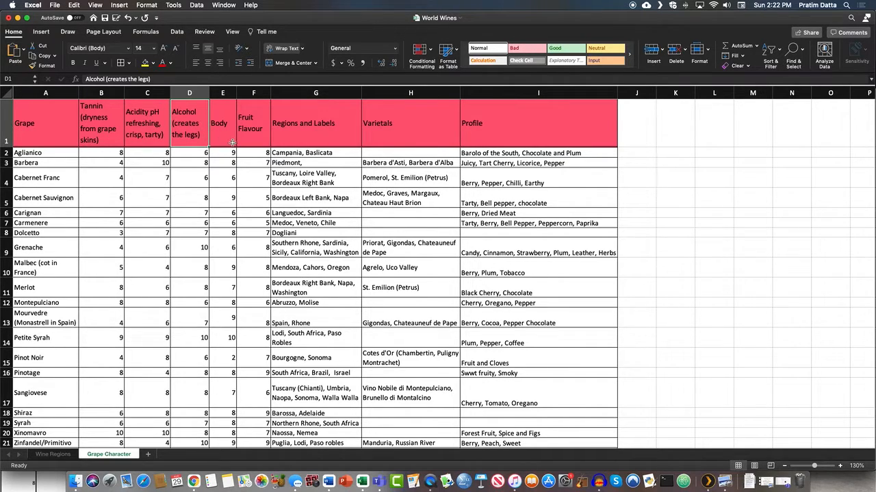
{"action": "left_click", "coordinate": [225, 136]}
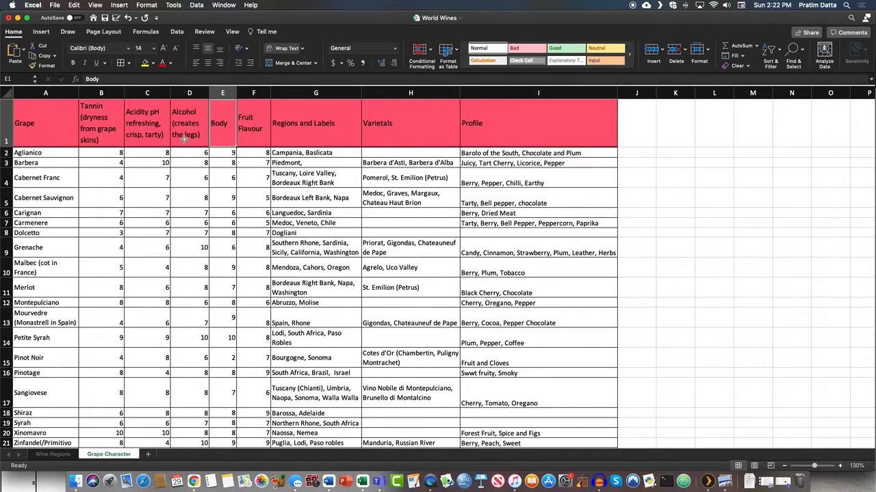
{"action": "left_click", "coordinate": [249, 138]}
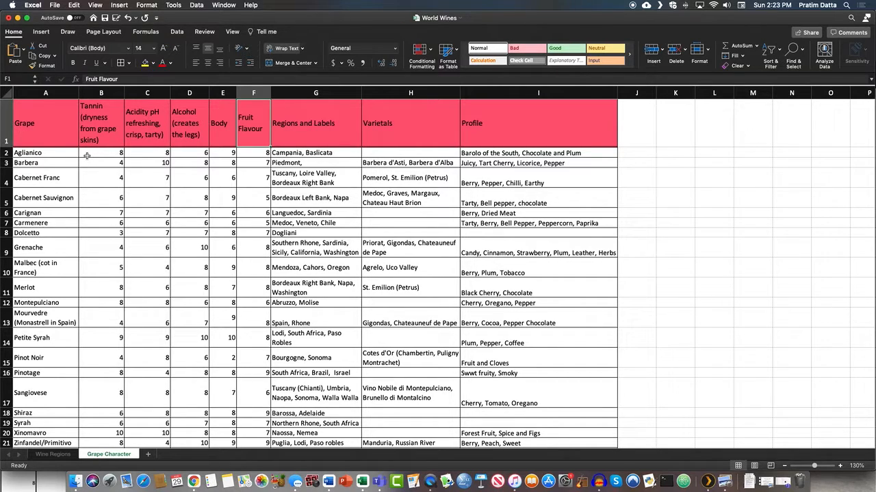
Step: Examine the Aglianico row's ratings, regions, varietals and profile, and look over the remaining grapes in the table
{"action": "left_click", "coordinate": [43, 154]}
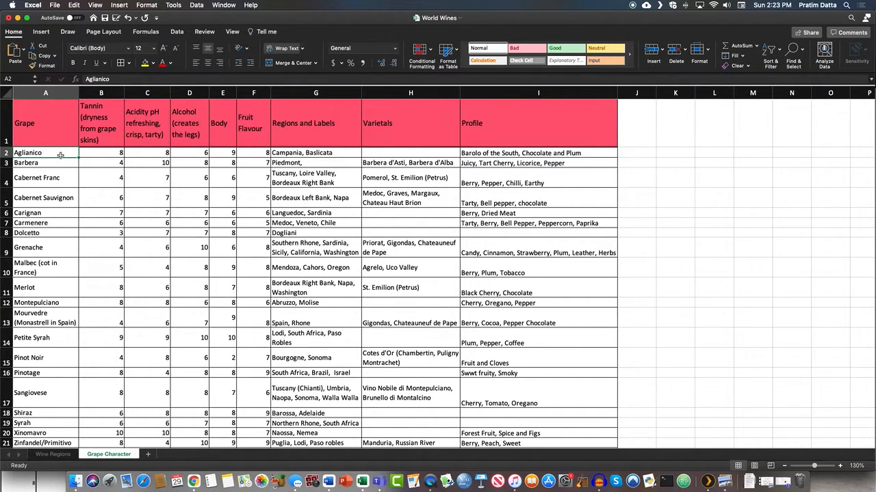
{"action": "left_click", "coordinate": [97, 154]}
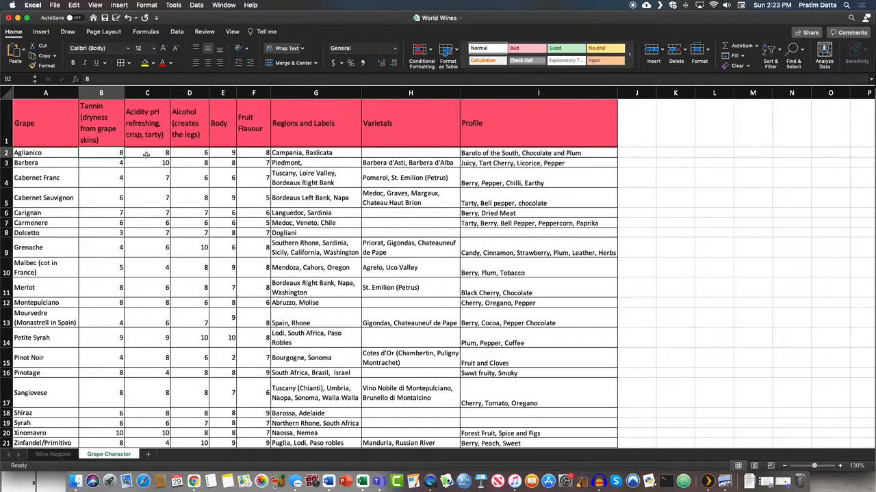
{"action": "left_click", "coordinate": [191, 154]}
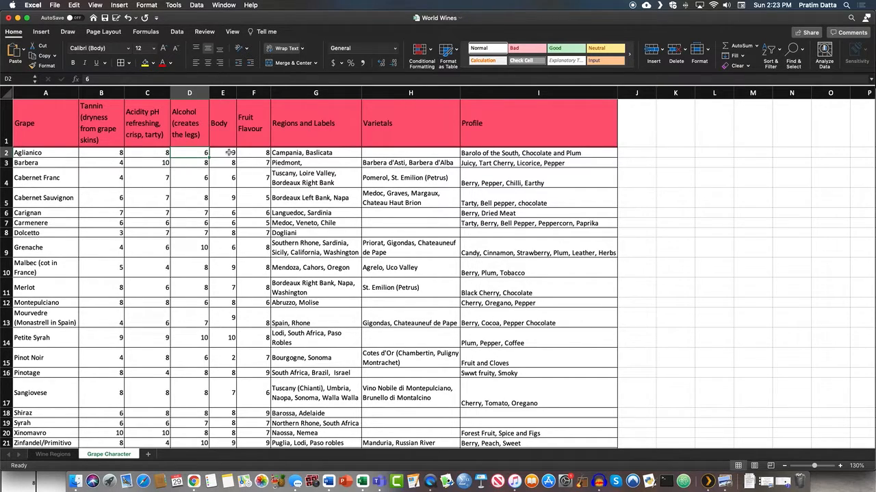
{"action": "left_click", "coordinate": [230, 152]}
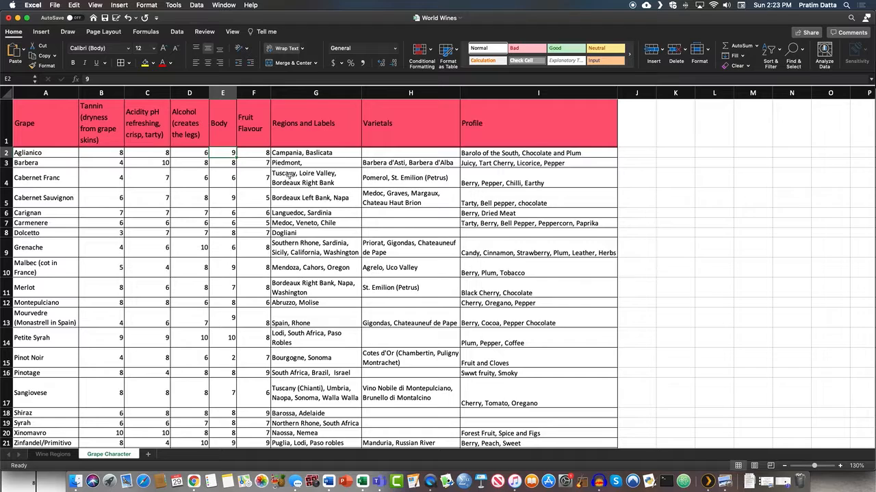
{"action": "left_click", "coordinate": [262, 153]}
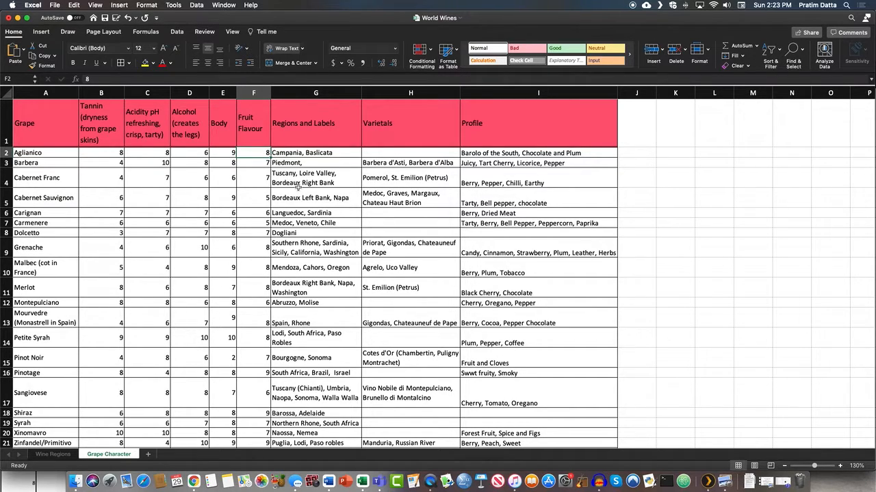
{"action": "left_click", "coordinate": [306, 152]}
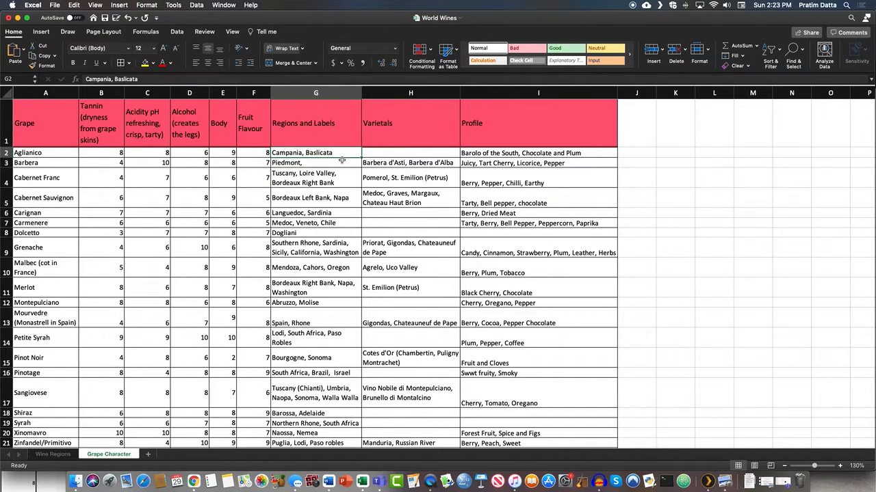
{"action": "left_click", "coordinate": [433, 152]}
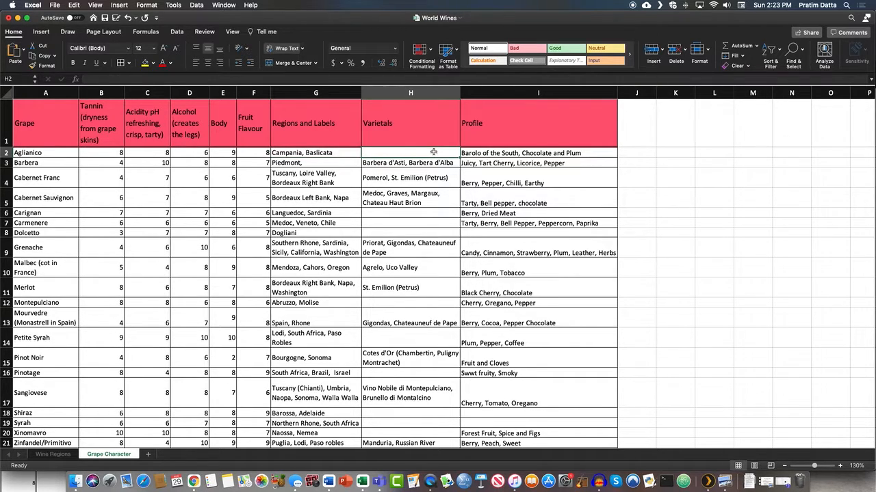
{"action": "left_click", "coordinate": [490, 152]}
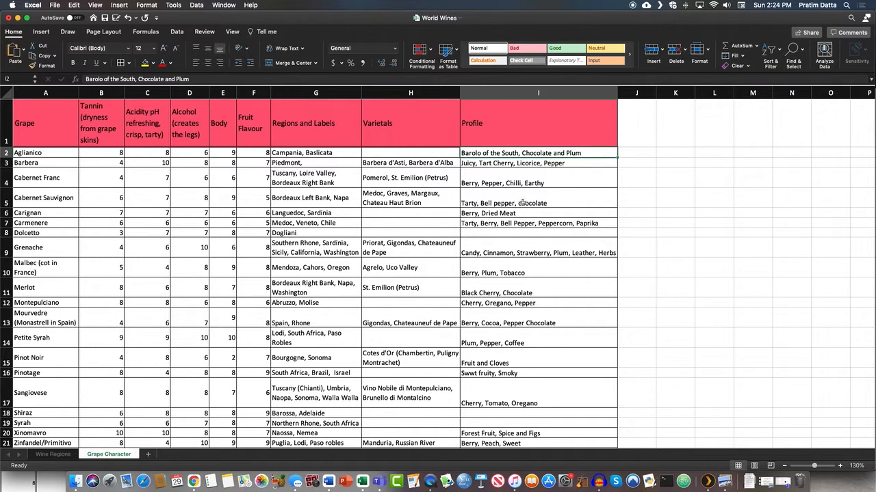
{"action": "scroll", "coordinate": [488, 226], "scroll_direction": "down", "scroll_amount": 2}
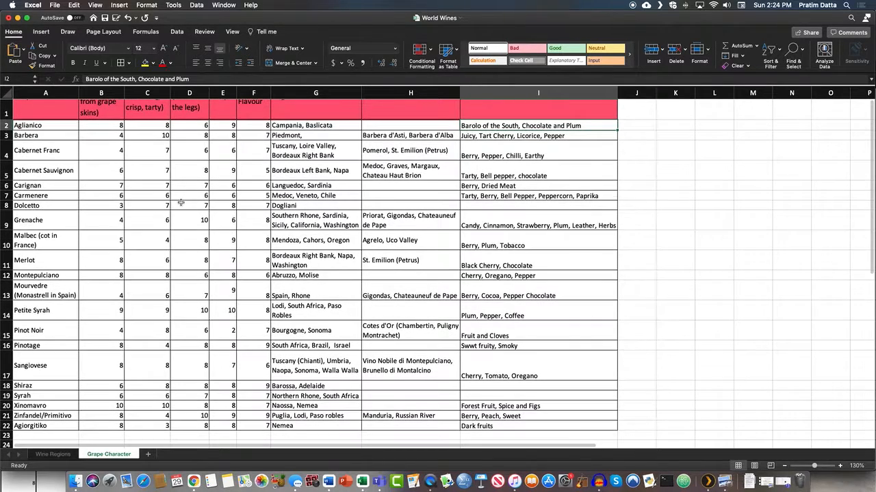
{"action": "scroll", "coordinate": [182, 203], "scroll_direction": "up", "scroll_amount": 2}
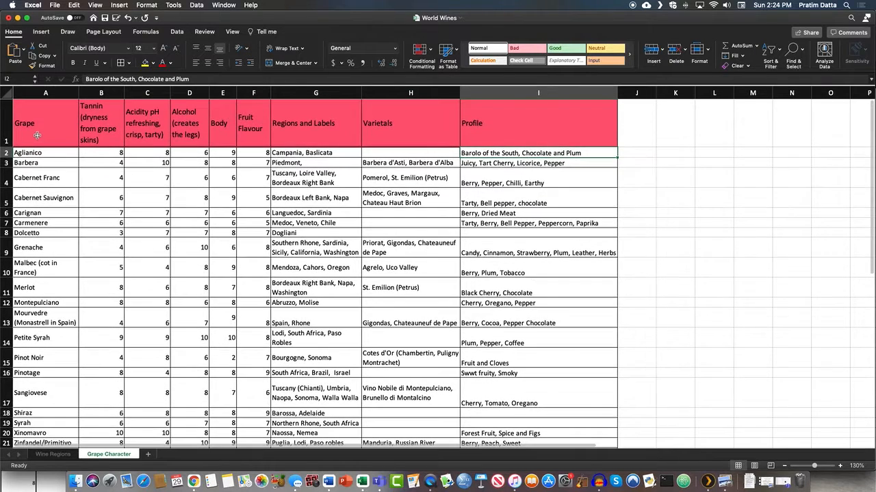
Step: Add filters to the whole header row of the Grape Character sheet
{"action": "left_click", "coordinate": [4, 124]}
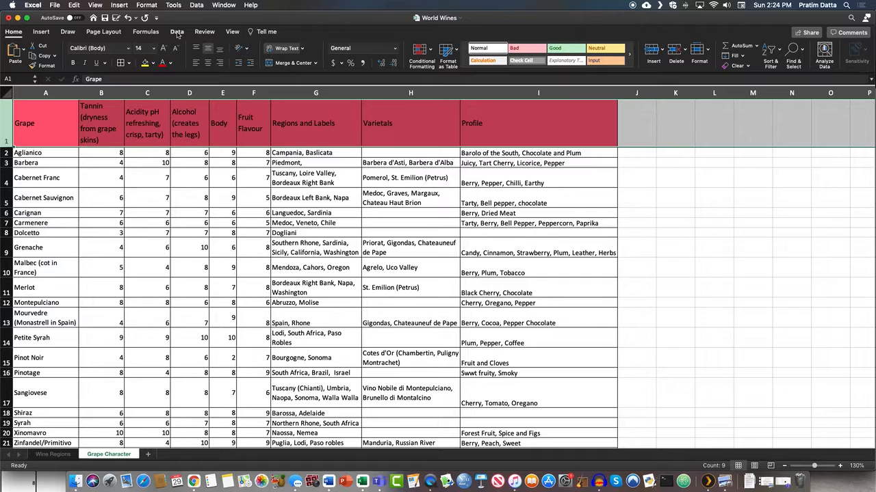
{"action": "left_click", "coordinate": [177, 32]}
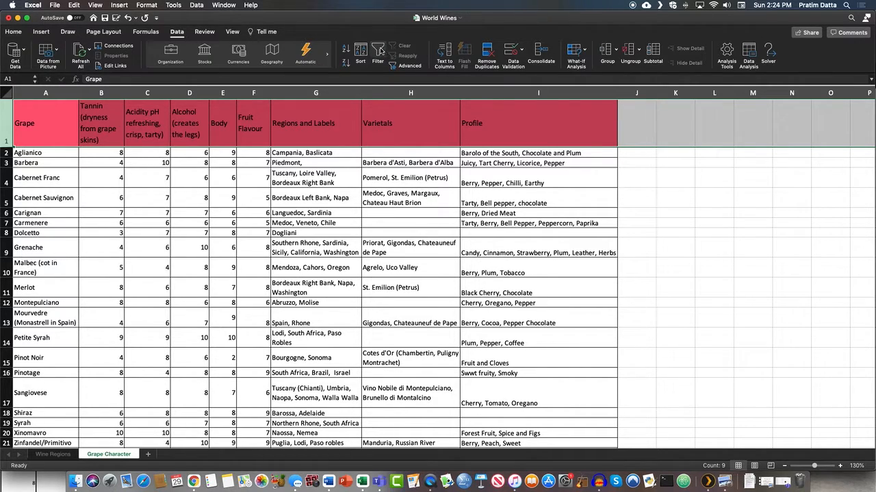
{"action": "left_click", "coordinate": [380, 50]}
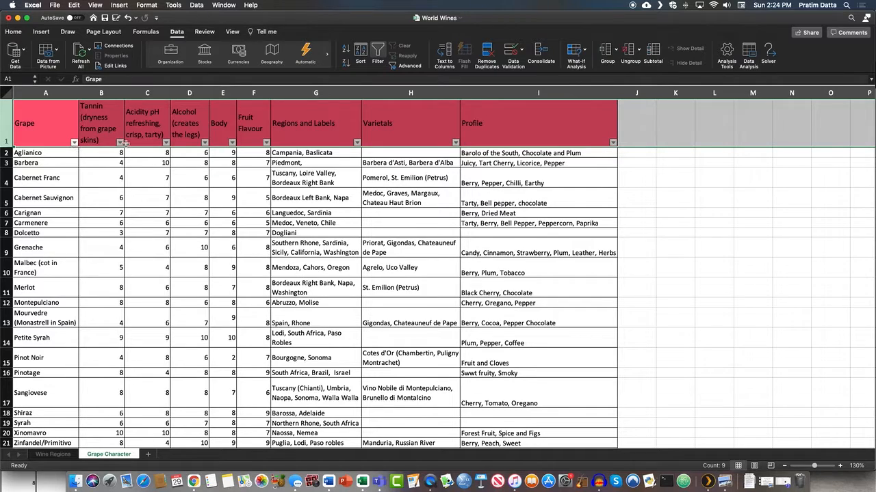
Step: Sort the grape table by the Body column in ascending order
{"action": "left_click", "coordinate": [232, 143]}
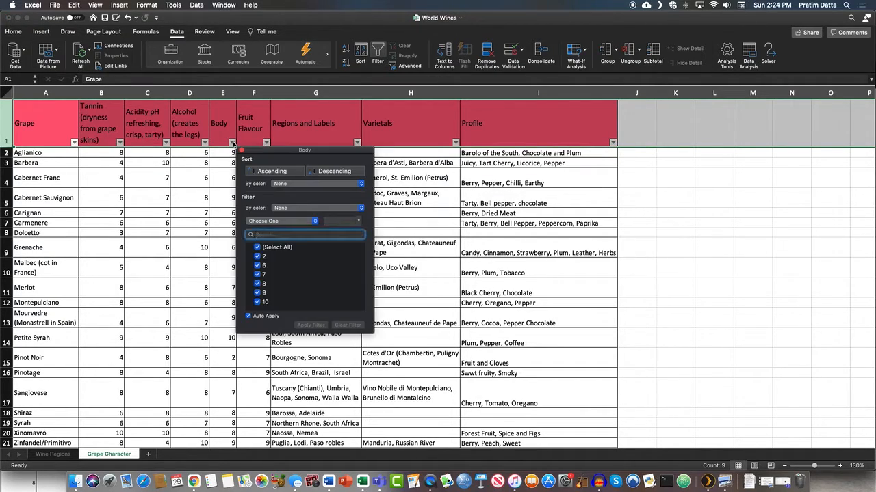
{"action": "left_click", "coordinate": [262, 172]}
{"action": "left_click", "coordinate": [209, 163]}
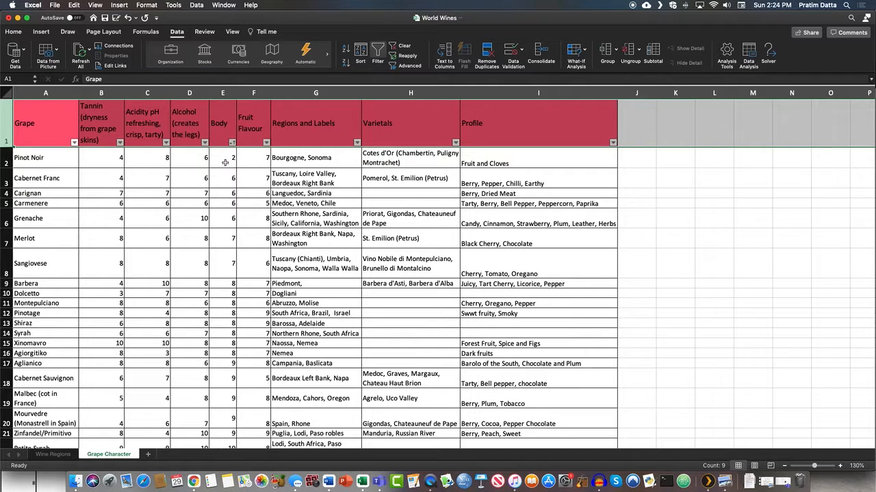
Step: Review the full list of grapes in order of body, from the lightest to the fullest
{"action": "scroll", "coordinate": [225, 162], "scroll_direction": "down", "scroll_amount": 1}
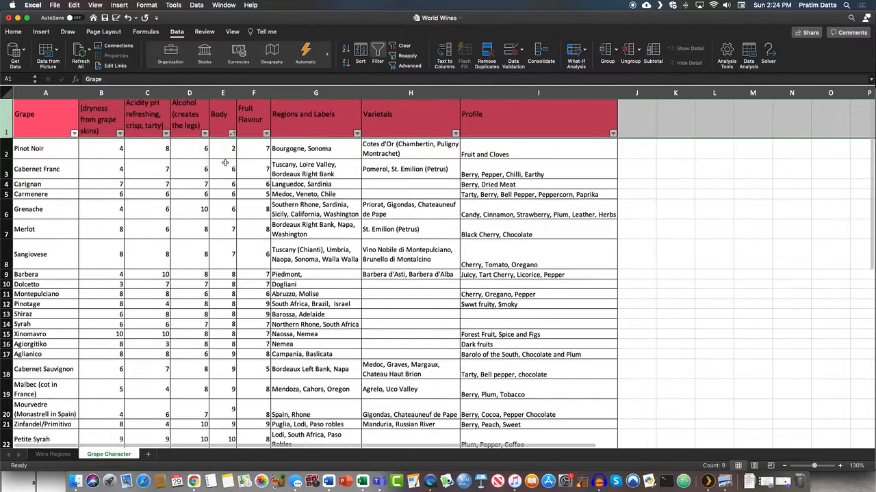
{"action": "scroll", "coordinate": [225, 163], "scroll_direction": "down", "scroll_amount": 1}
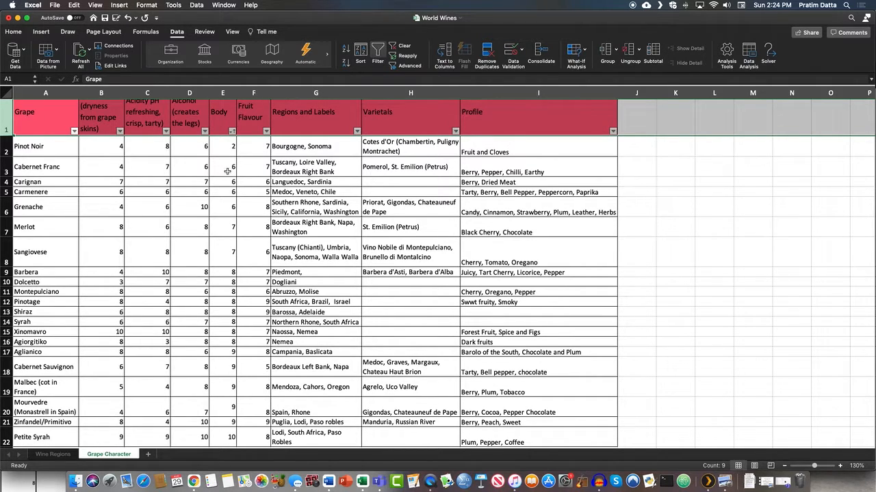
{"action": "scroll", "coordinate": [231, 212], "scroll_direction": "down", "scroll_amount": 3}
{"action": "scroll", "coordinate": [231, 220], "scroll_direction": "down", "scroll_amount": 2}
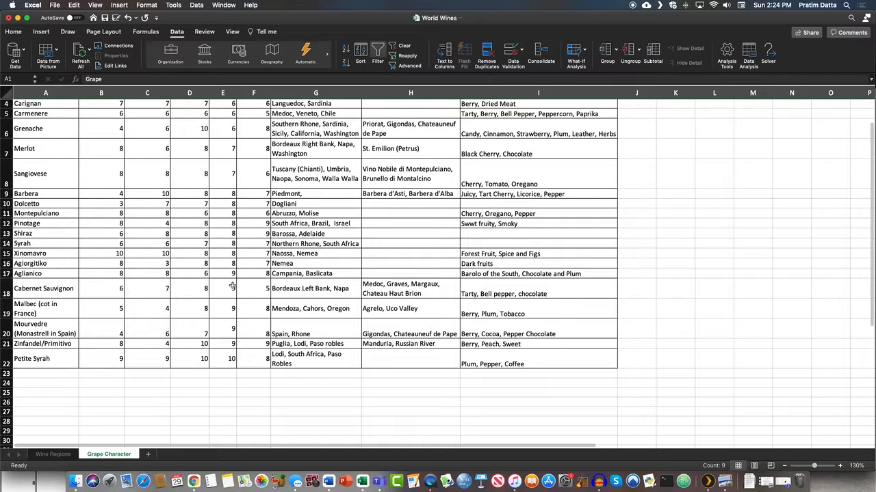
{"action": "scroll", "coordinate": [232, 286], "scroll_direction": "up", "scroll_amount": 5}
{"action": "scroll", "coordinate": [233, 286], "scroll_direction": "down", "scroll_amount": 1}
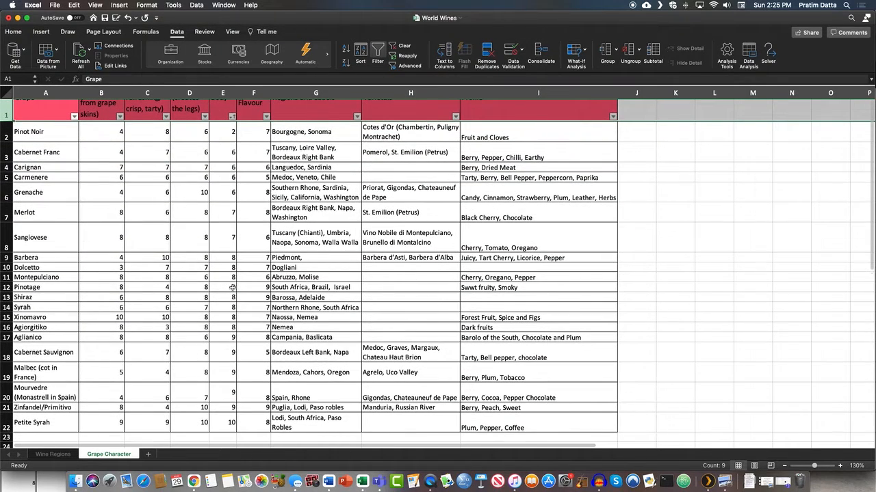
{"action": "scroll", "coordinate": [233, 287], "scroll_direction": "up", "scroll_amount": 2}
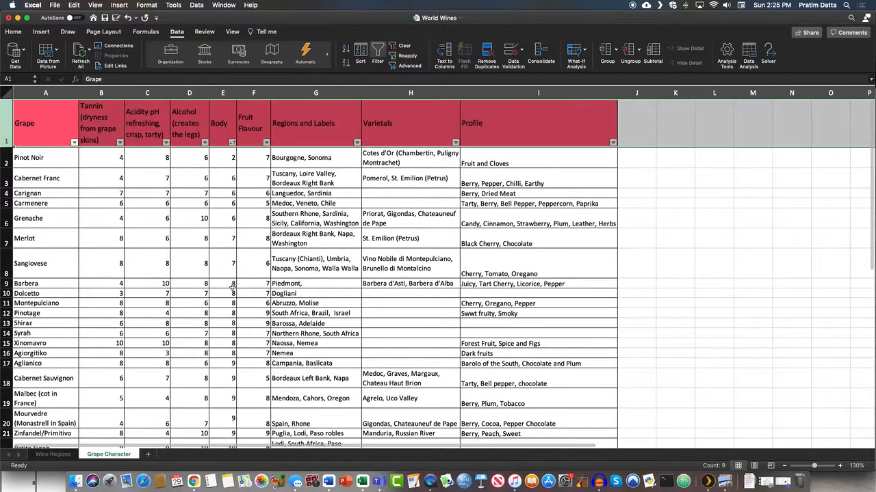